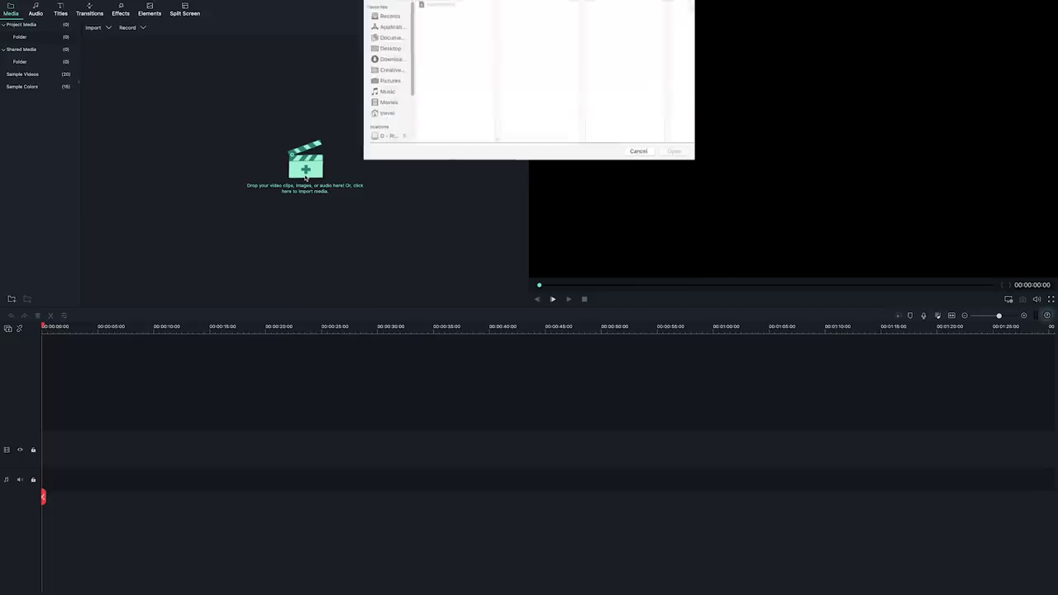
Import the raw face clip from 04 Footage and drop it at the start of the video track
{"action": "left_click", "coordinate": [520, 8]}
{"action": "left_click", "coordinate": [517, 47]}
{"action": "left_click", "coordinate": [548, 41]}
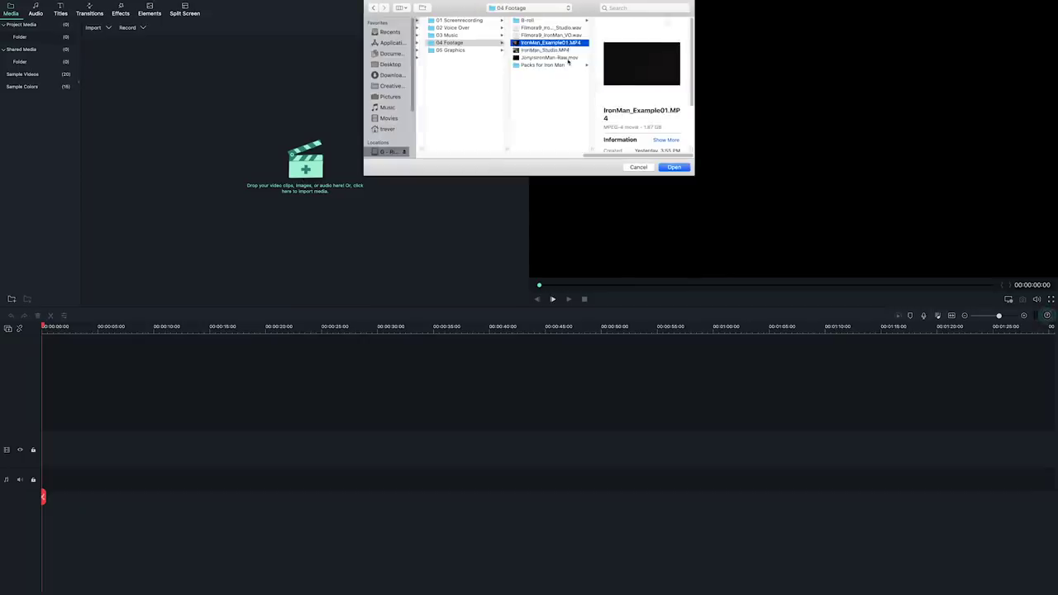
{"action": "key", "text": "Down"}
{"action": "left_click", "coordinate": [673, 167]}
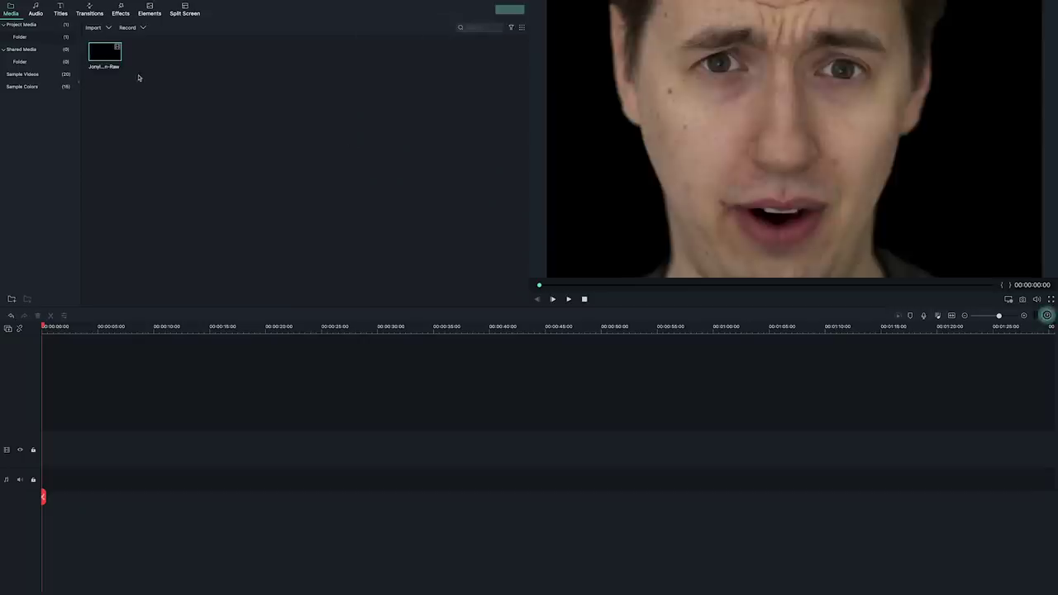
{"action": "left_click_drag", "start_coordinate": [138, 278], "coordinate": [108, 450]}
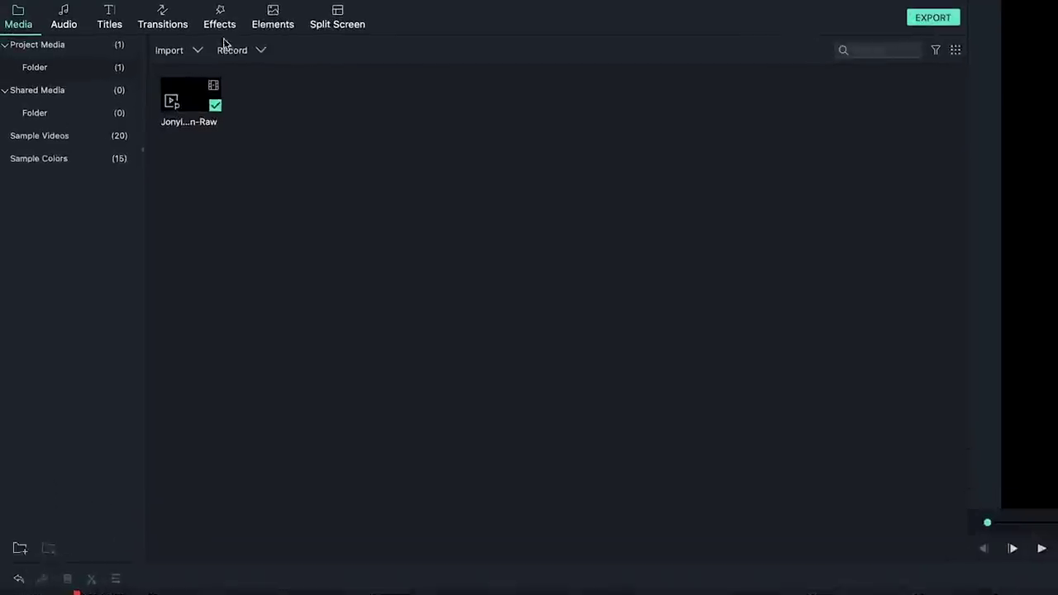
Stack two Cinematic Flares 6 overlays above the face clip, found by searching 'Cin'
{"action": "left_click", "coordinate": [121, 9]}
{"action": "left_click", "coordinate": [59, 77]}
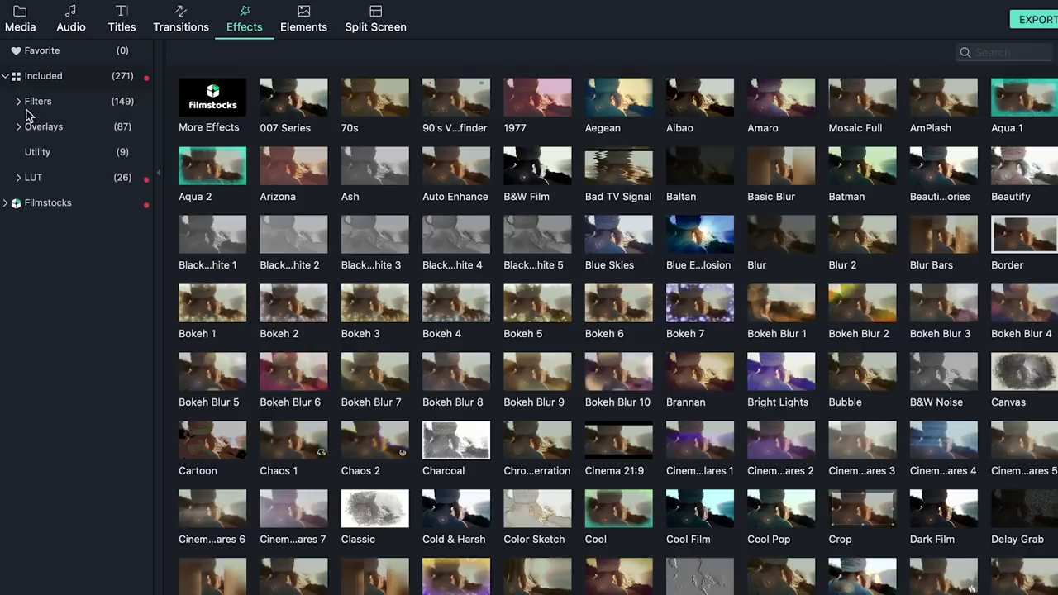
{"action": "left_click", "coordinate": [41, 126]}
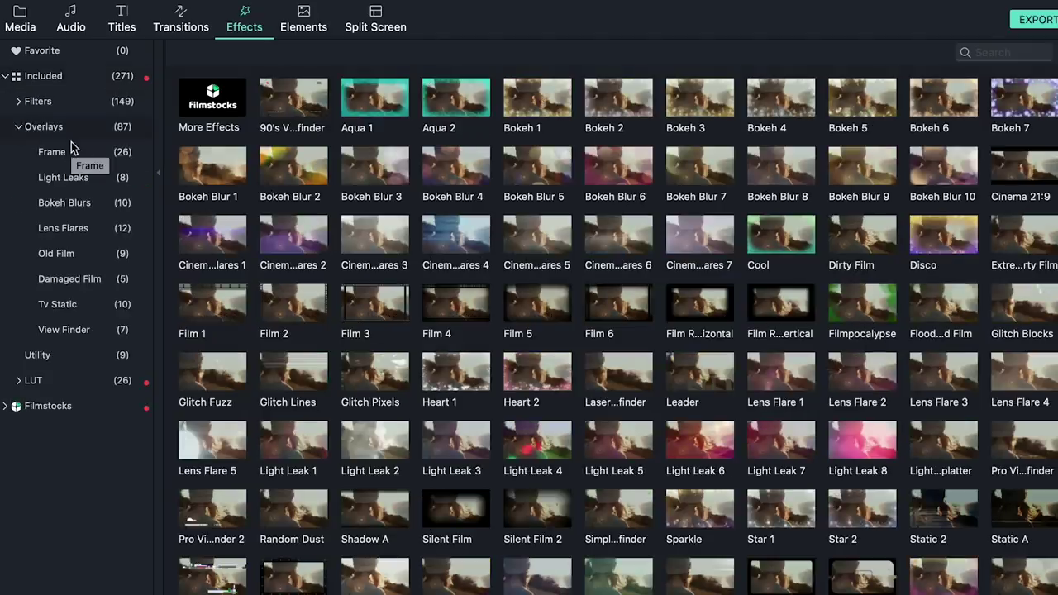
{"action": "left_click", "coordinate": [1021, 52]}
{"action": "type", "text": "Cinema"}
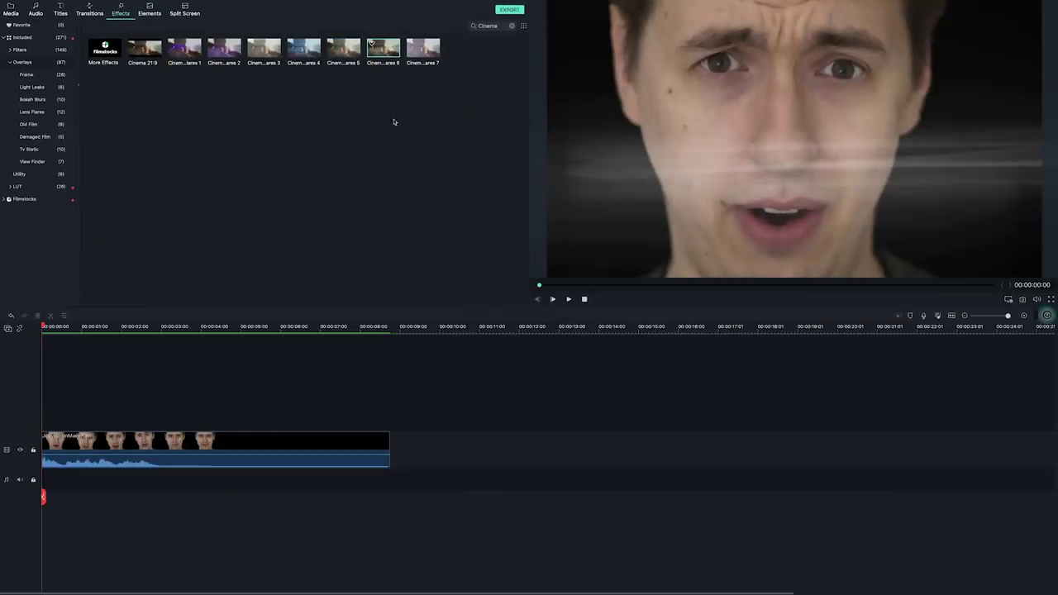
{"action": "left_click_drag", "start_coordinate": [394, 123], "coordinate": [83, 423]}
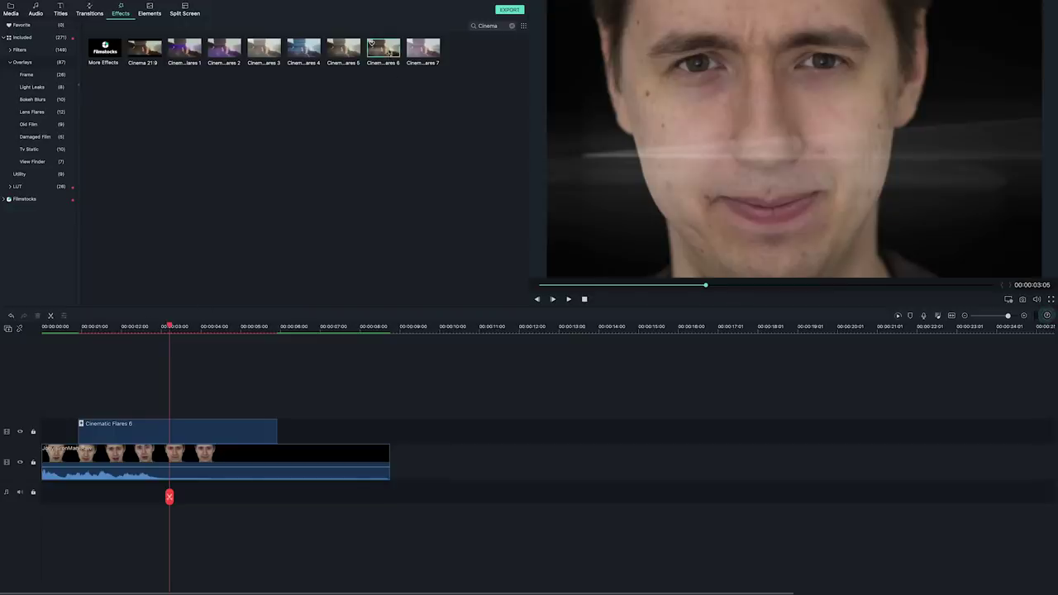
{"action": "left_click_drag", "start_coordinate": [371, 43], "coordinate": [85, 401]}
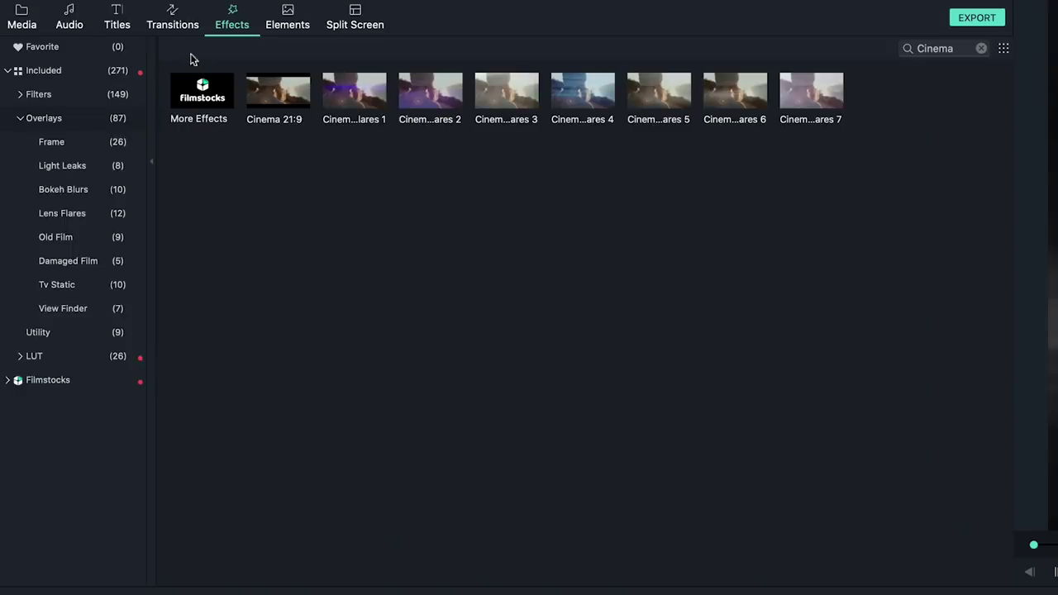
Add Secret Mission Pack Overlay 2 as the top layer for the green HUD frame
{"action": "left_click", "coordinate": [10, 62]}
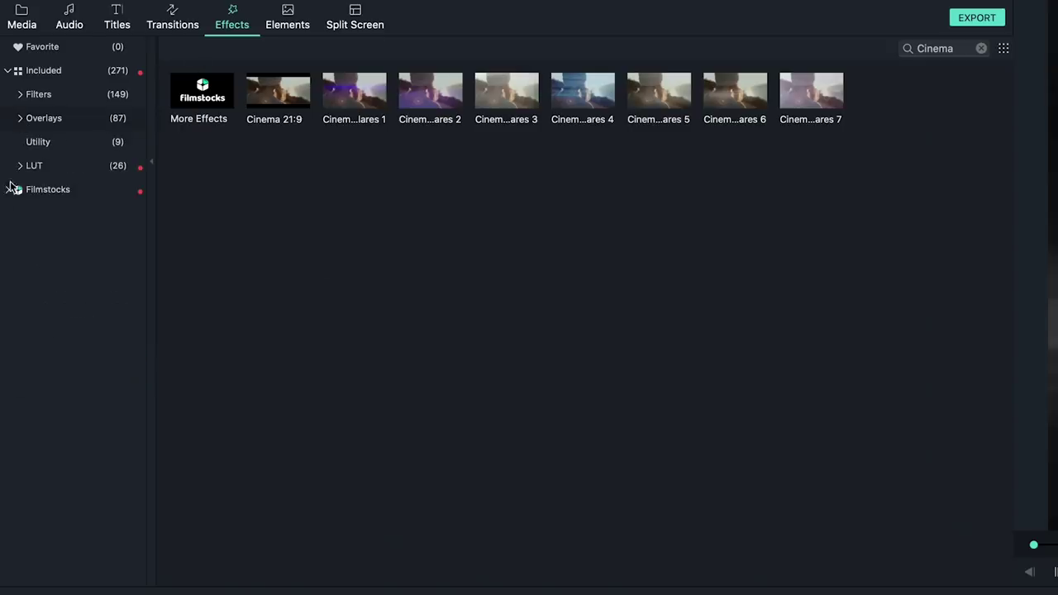
{"action": "left_click", "coordinate": [5, 98]}
{"action": "left_click", "coordinate": [39, 264]}
{"action": "left_click", "coordinate": [981, 48]}
{"action": "left_click_drag", "start_coordinate": [278, 90], "coordinate": [97, 594]}
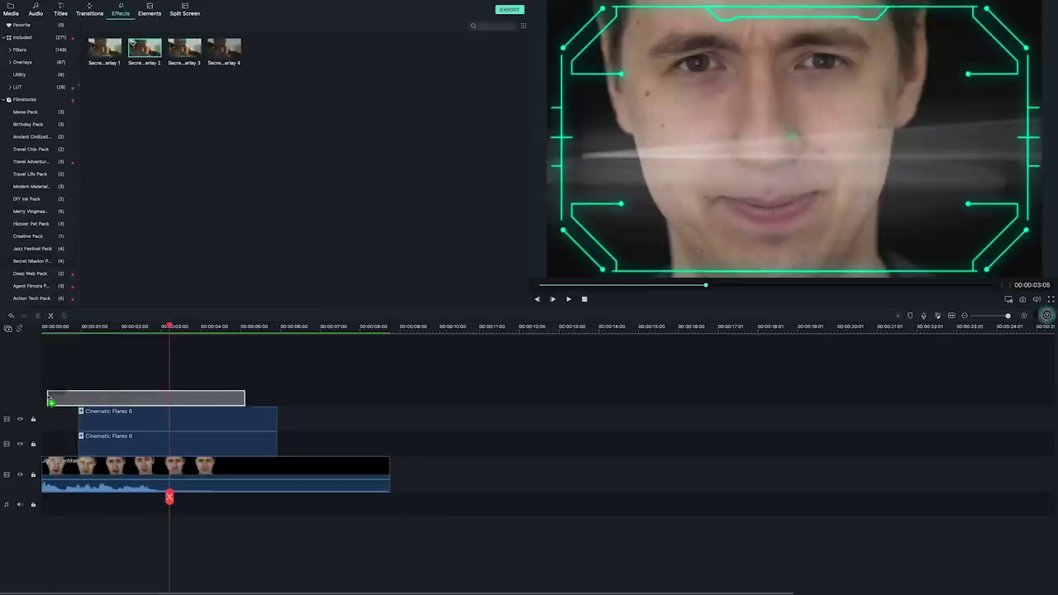
{"action": "left_click_drag", "start_coordinate": [50, 400], "coordinate": [46, 402]}
Play the composite from the timeline start to preview it
{"action": "left_click", "coordinate": [43, 327]}
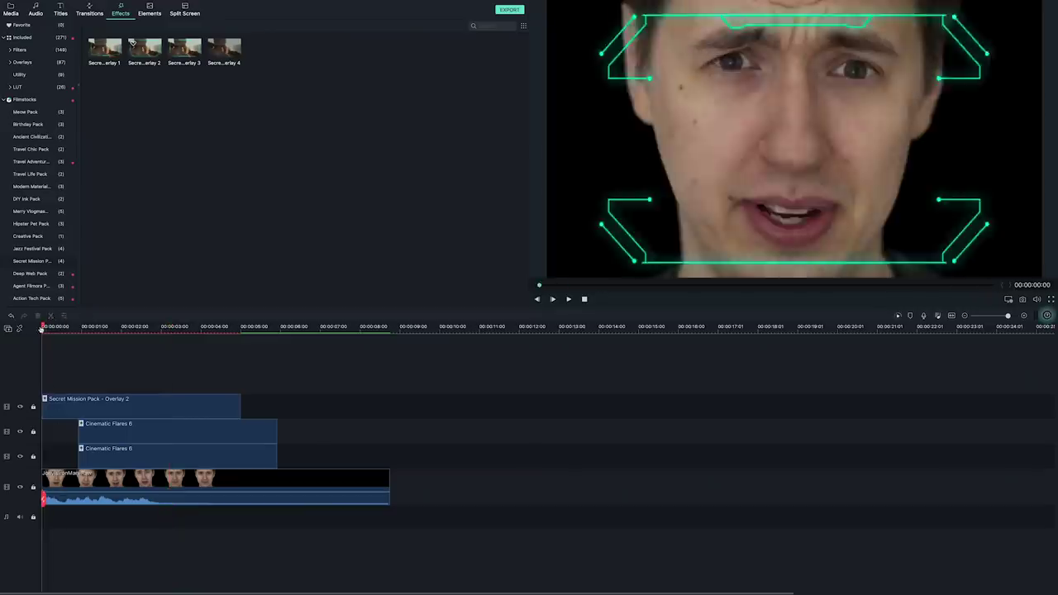
{"action": "key", "text": "space"}
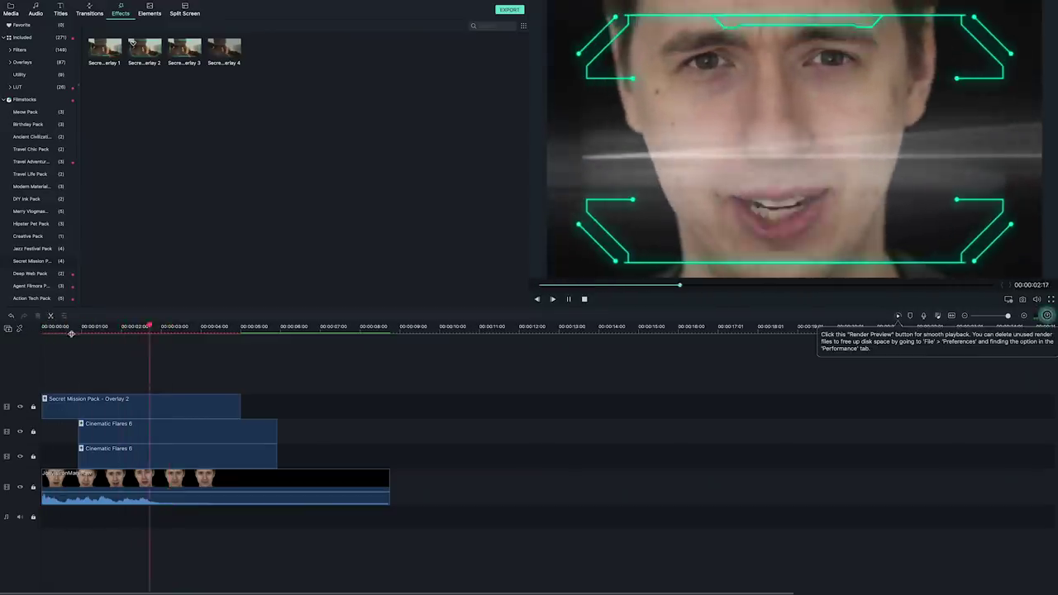
{"action": "key", "text": "space"}
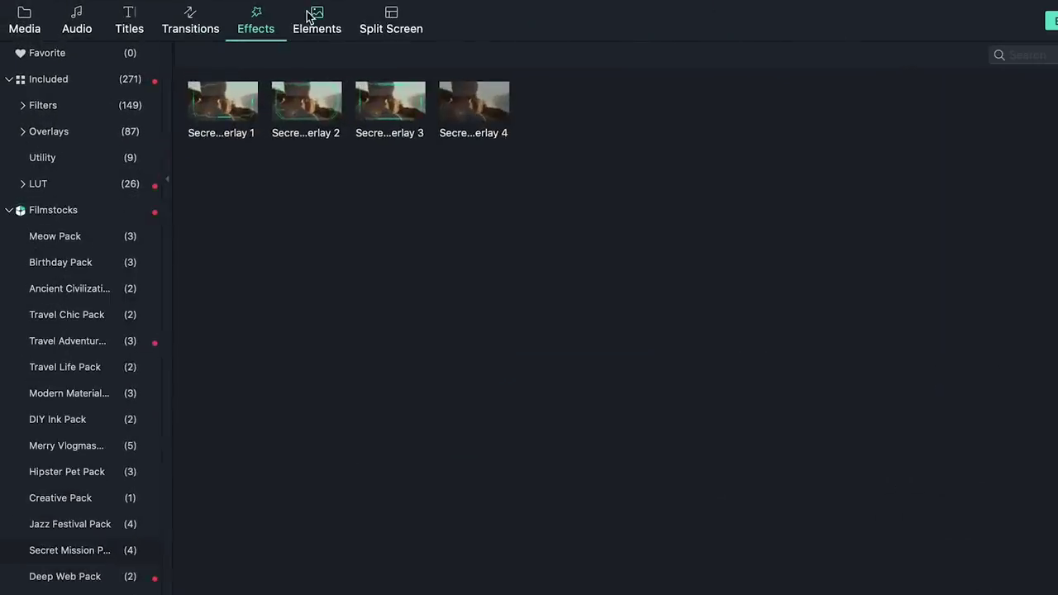
Add Secret Mission Element 9 on a new top track as the first HUD target
{"action": "left_click", "coordinate": [315, 17]}
{"action": "left_click", "coordinate": [51, 111]}
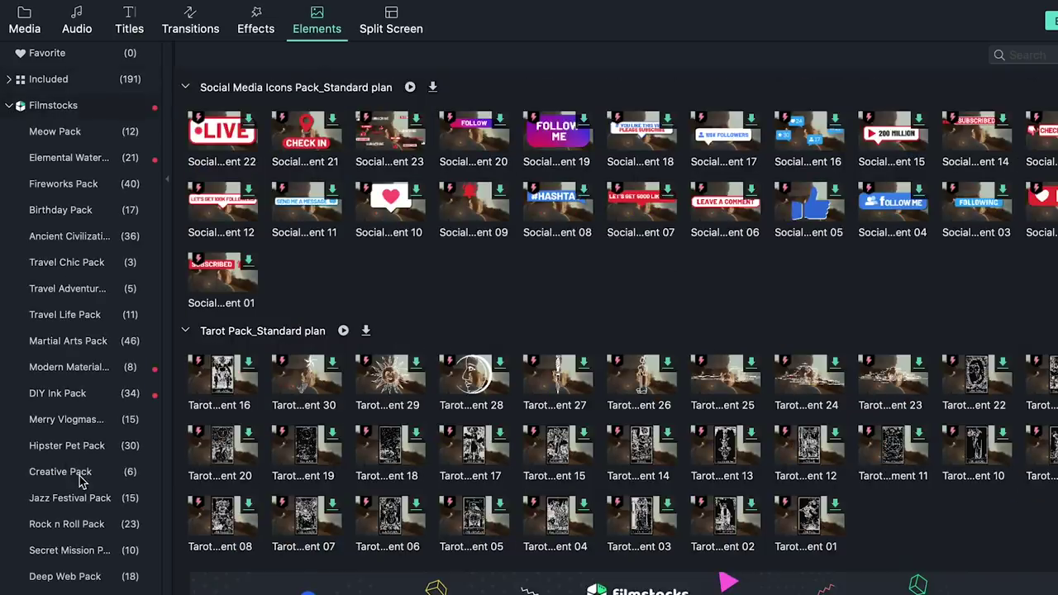
{"action": "left_click", "coordinate": [84, 551]}
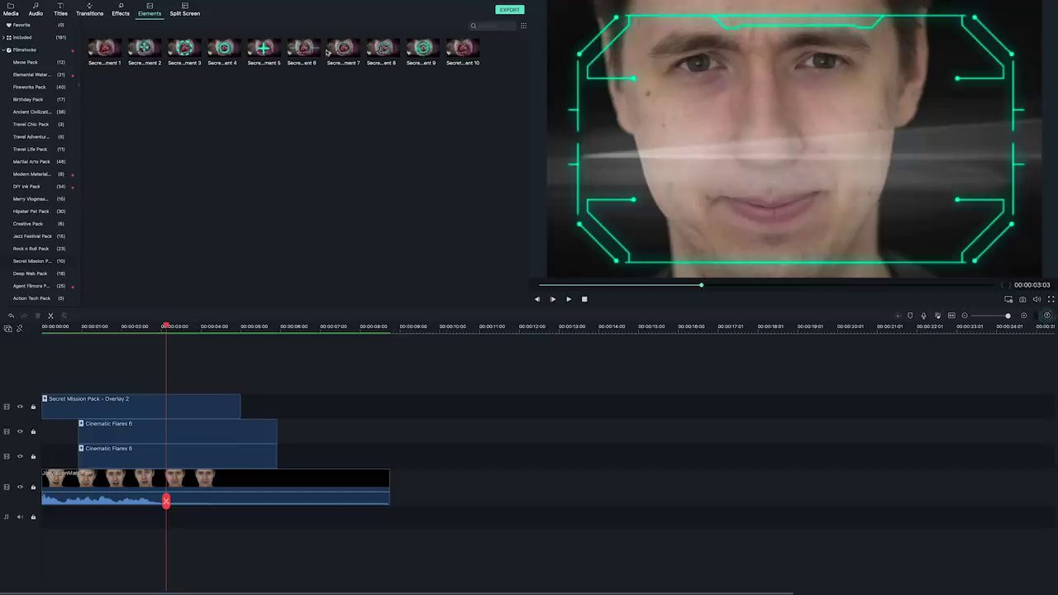
{"action": "left_click", "coordinate": [392, 56]}
{"action": "left_click", "coordinate": [420, 55]}
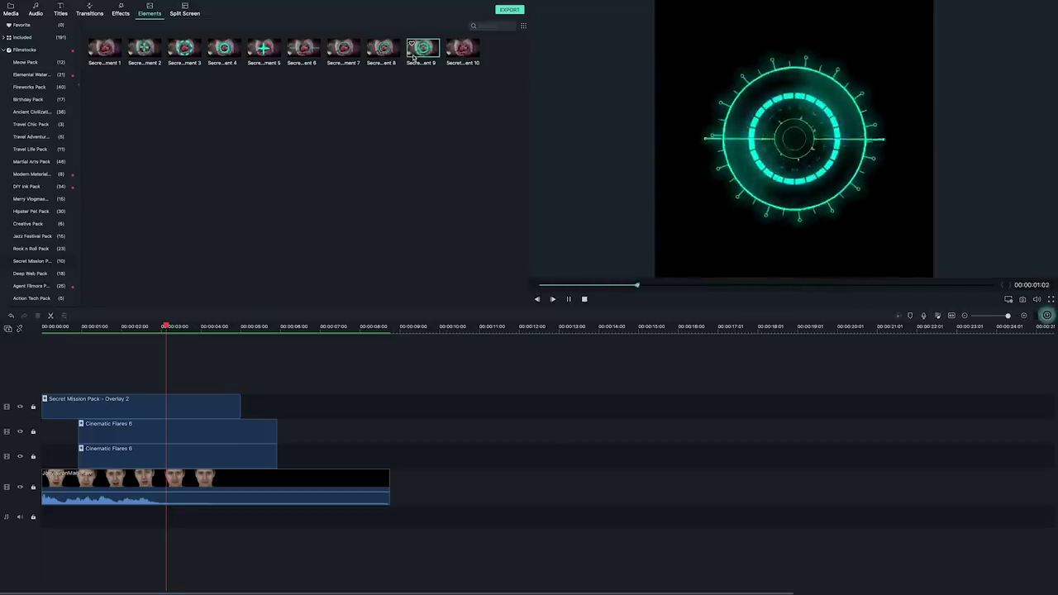
{"action": "left_click_drag", "start_coordinate": [426, 51], "coordinate": [187, 388]}
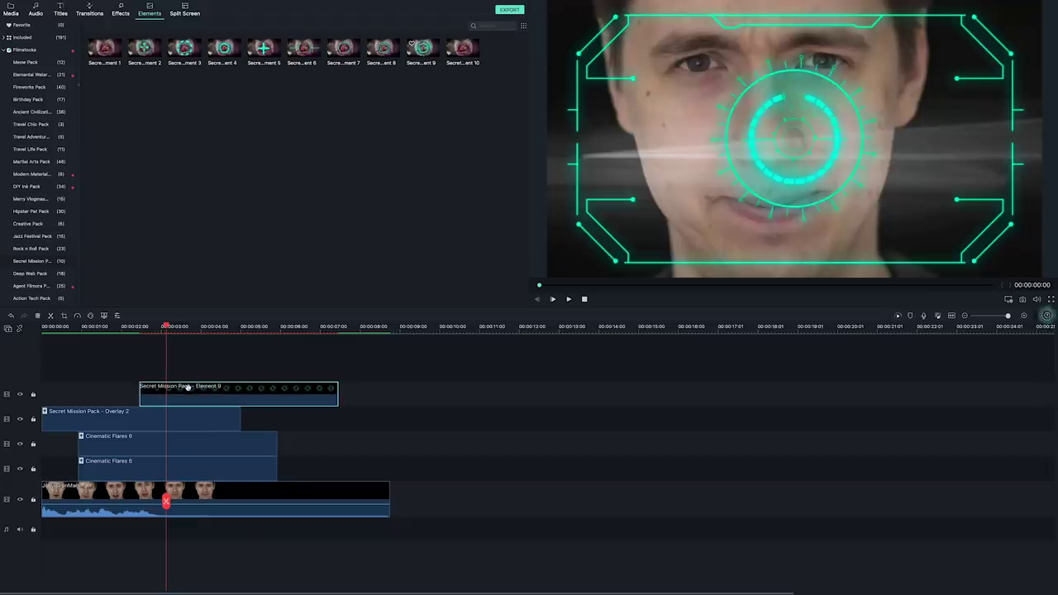
{"action": "double_click", "coordinate": [199, 386]}
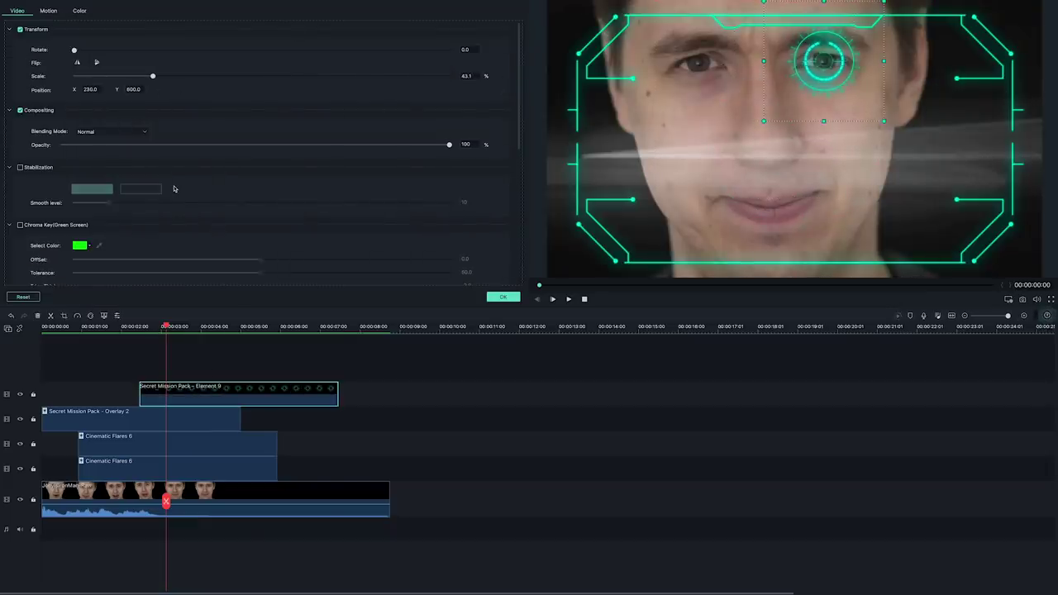
{"action": "left_click_drag", "start_coordinate": [196, 385], "coordinate": [197, 374]}
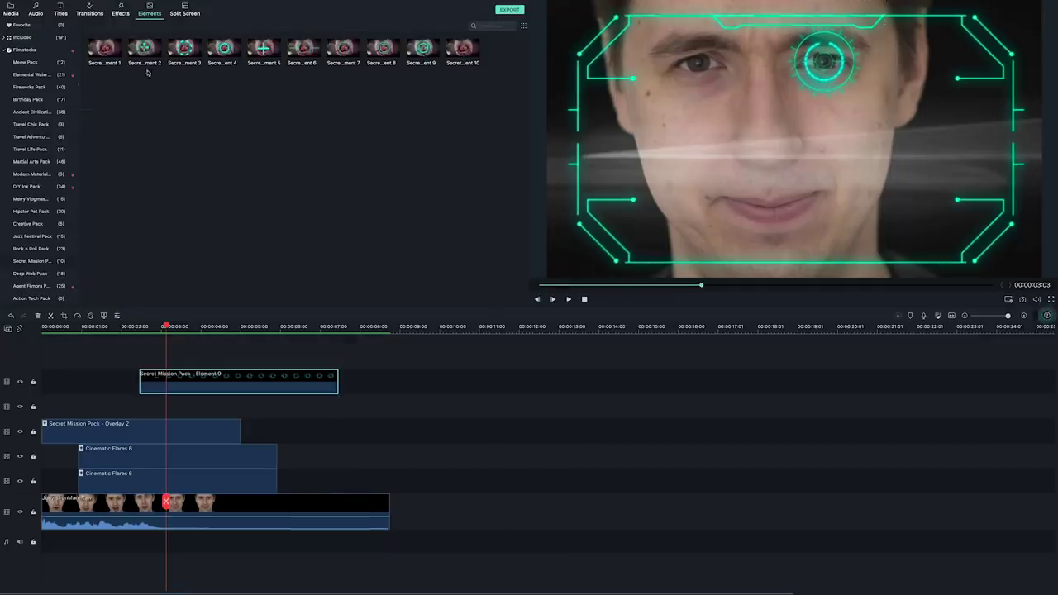
Add Secret Mission Element 2, scaled to 35.7% over the eye at about 32% opacity
{"action": "double_click", "coordinate": [144, 47]}
{"action": "left_click_drag", "start_coordinate": [144, 47], "coordinate": [149, 404]}
{"action": "double_click", "coordinate": [140, 432]}
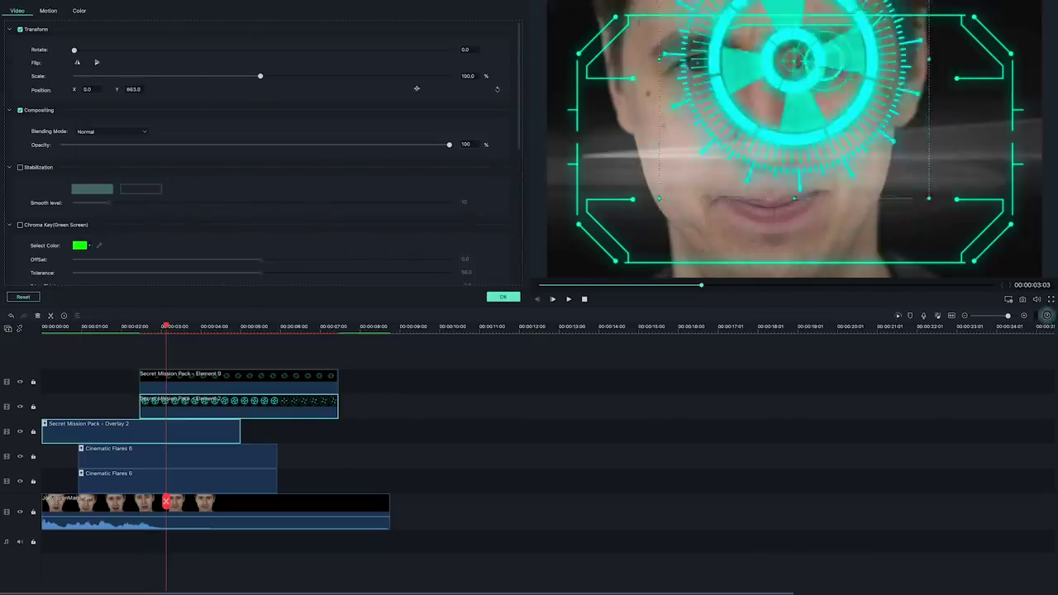
{"action": "left_click_drag", "start_coordinate": [261, 77], "coordinate": [178, 78]}
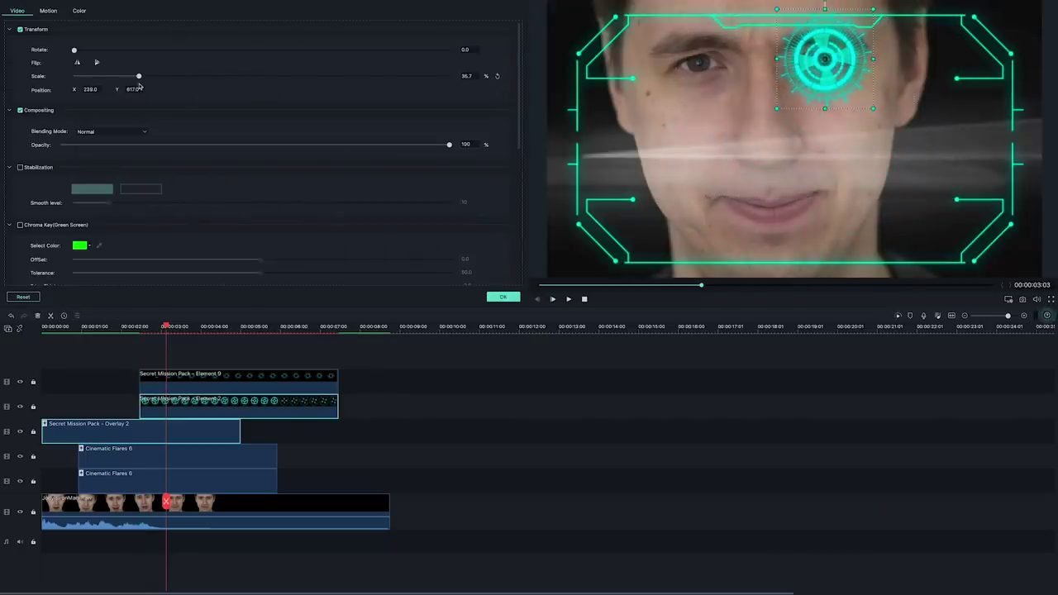
{"action": "left_click_drag", "start_coordinate": [448, 145], "coordinate": [182, 145]}
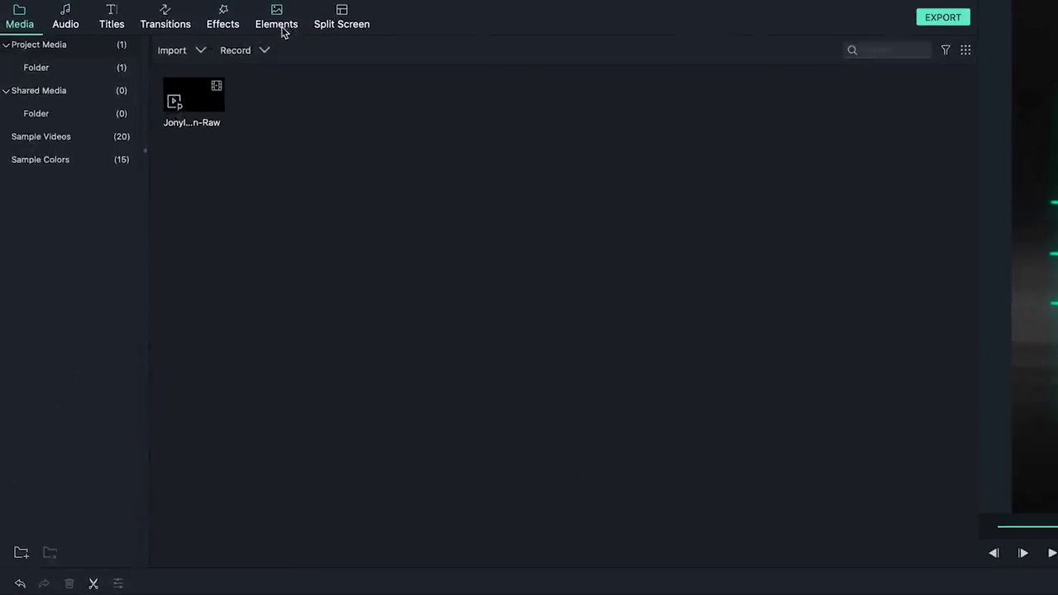
Add Action Tech Pack element 5, shrunk into the HUD's lower-left corner
{"action": "left_click", "coordinate": [151, 13]}
{"action": "left_click", "coordinate": [18, 93]}
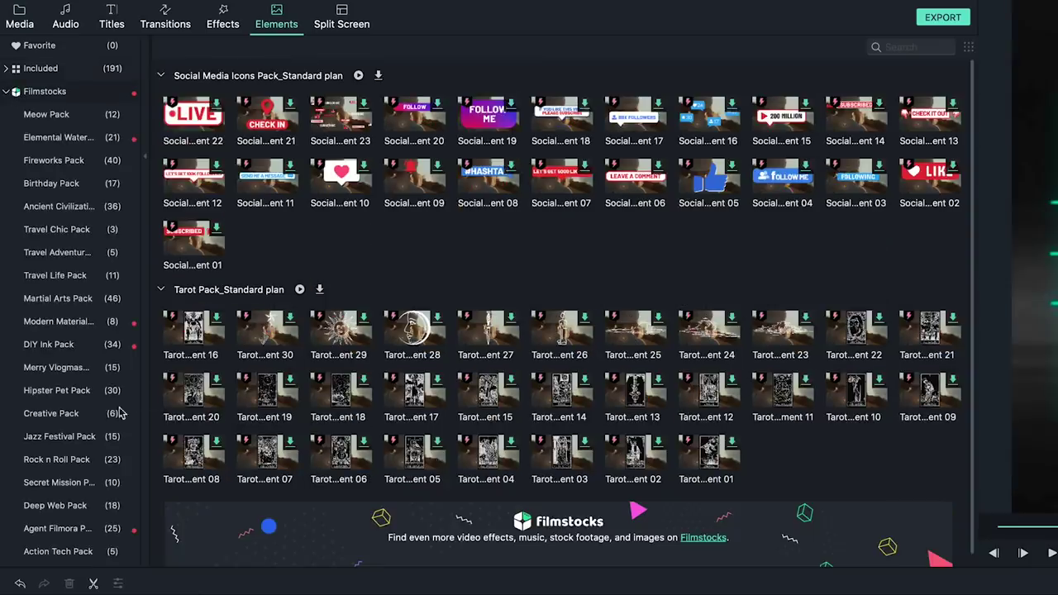
{"action": "left_click", "coordinate": [74, 552]}
{"action": "left_click", "coordinate": [479, 98]}
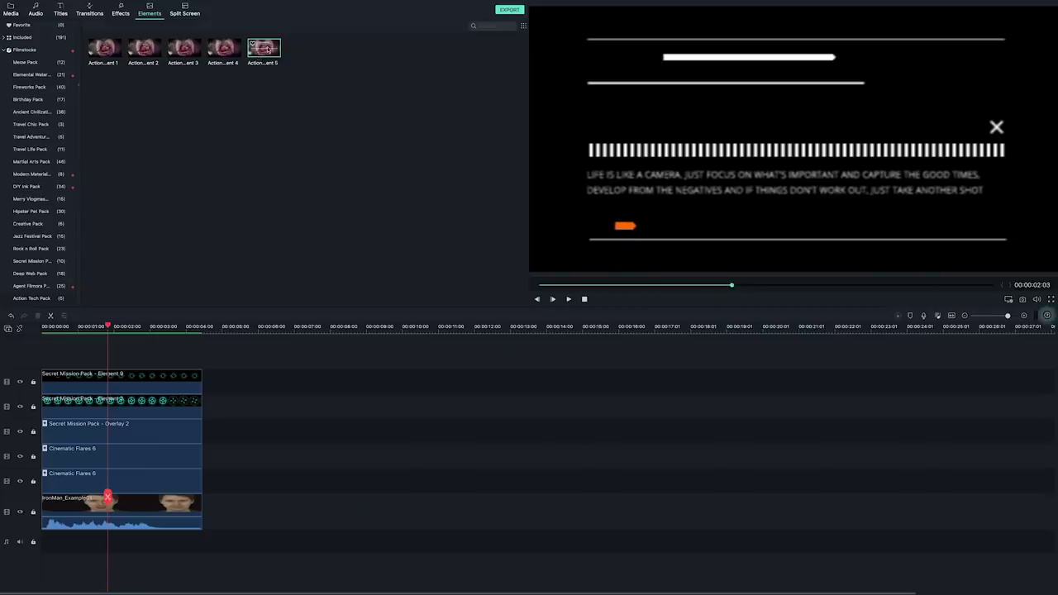
{"action": "left_click_drag", "start_coordinate": [267, 50], "coordinate": [124, 362]}
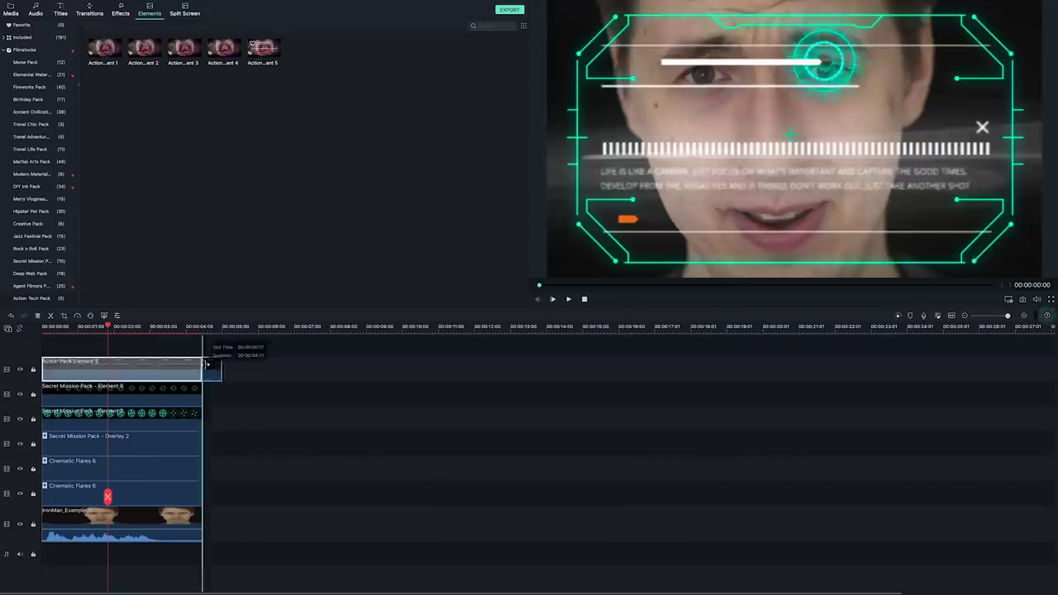
{"action": "double_click", "coordinate": [116, 369]}
{"action": "left_click_drag", "start_coordinate": [261, 77], "coordinate": [190, 77]}
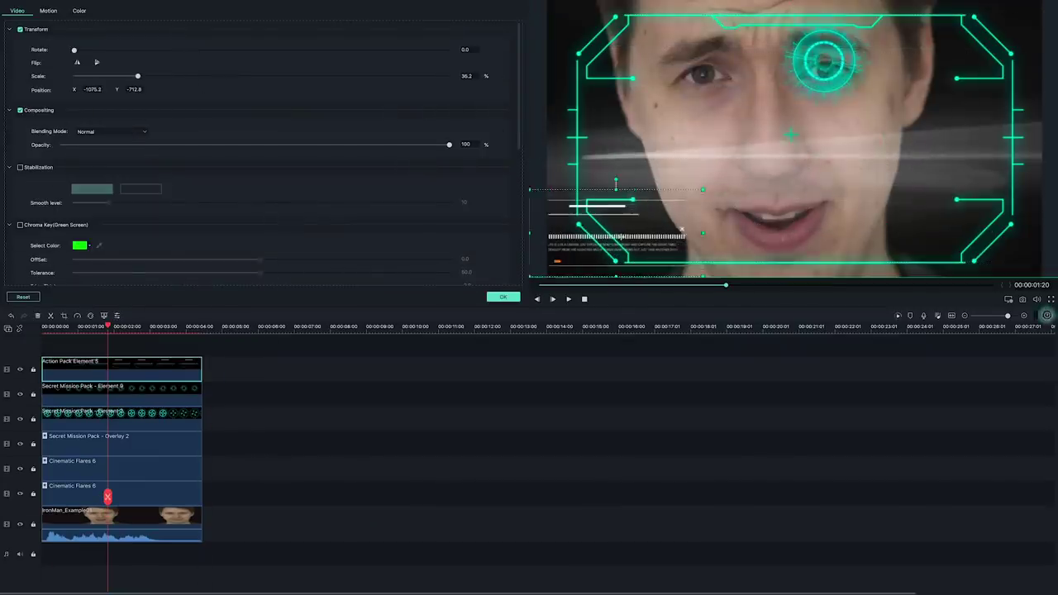
{"action": "left_click", "coordinate": [607, 178]}
{"action": "left_click", "coordinate": [503, 296]}
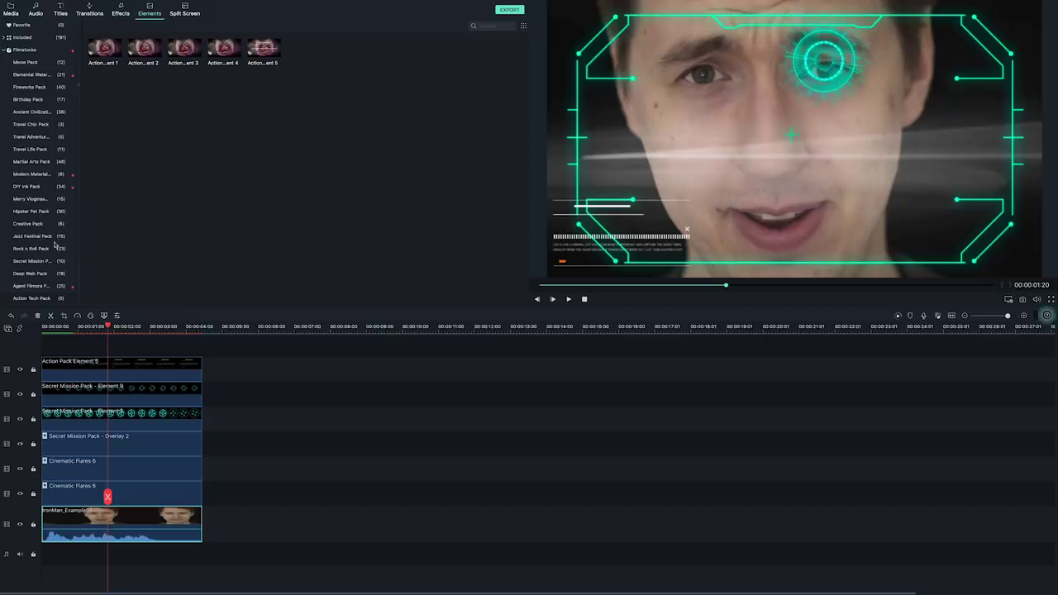
Add the Deep Web Pack world map, scaled to 34.5% in the lower-right corner
{"action": "left_click", "coordinate": [38, 274]}
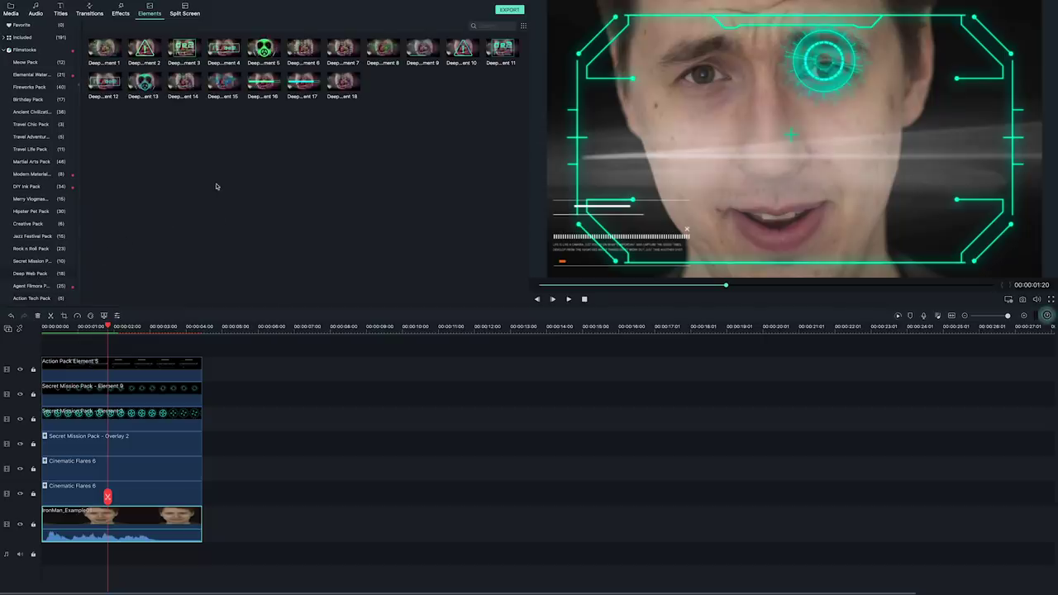
{"action": "left_click_drag", "start_coordinate": [223, 80], "coordinate": [124, 351]}
{"action": "double_click", "coordinate": [124, 351]}
{"action": "left_click_drag", "start_coordinate": [260, 76], "coordinate": [136, 78]}
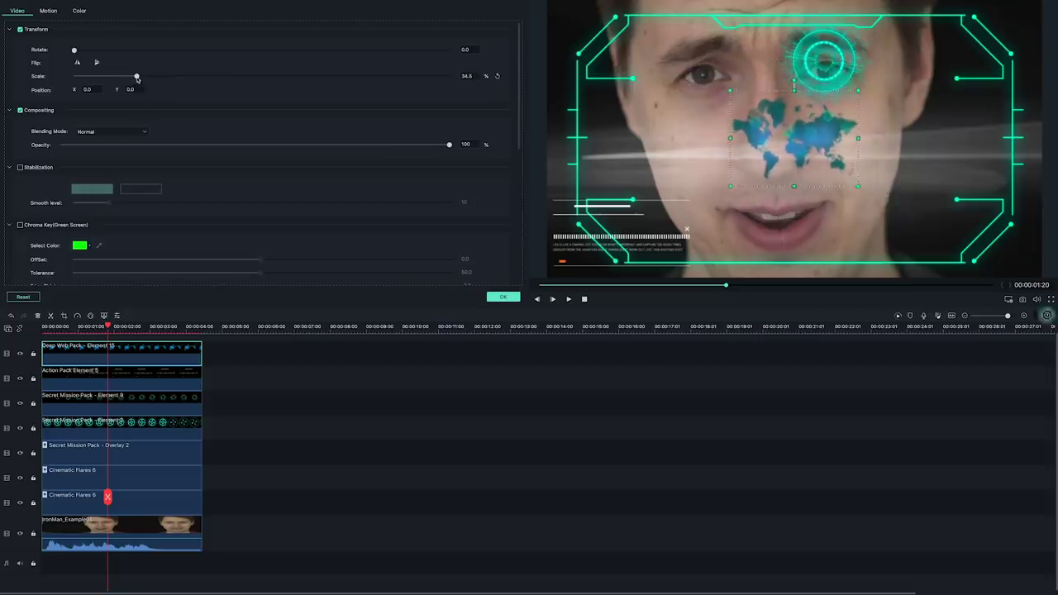
{"action": "left_click_drag", "start_coordinate": [739, 139], "coordinate": [922, 230]}
{"action": "left_click", "coordinate": [502, 296]}
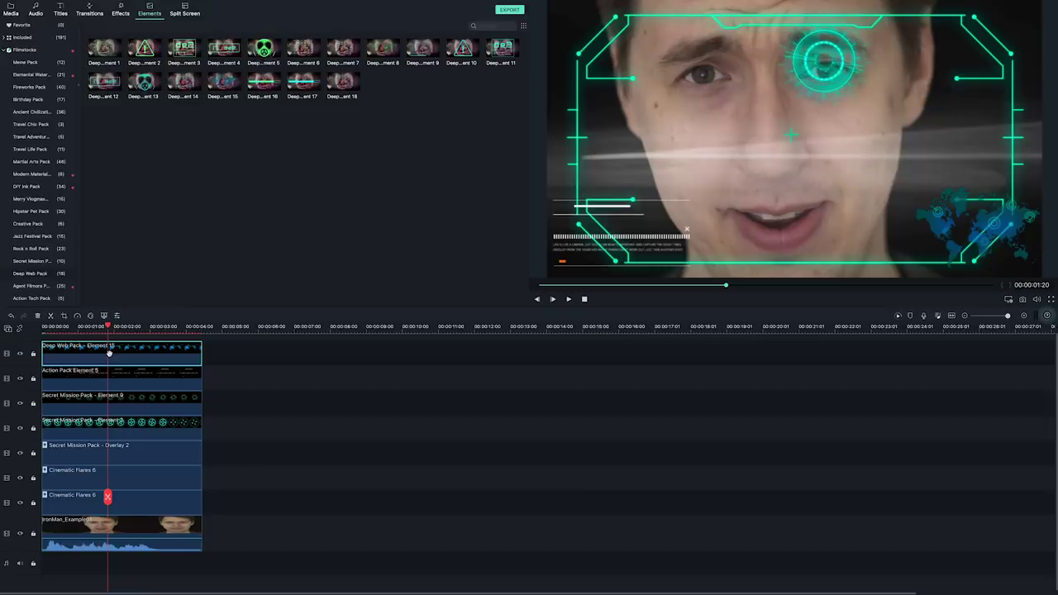
{"action": "double_click", "coordinate": [108, 353]}
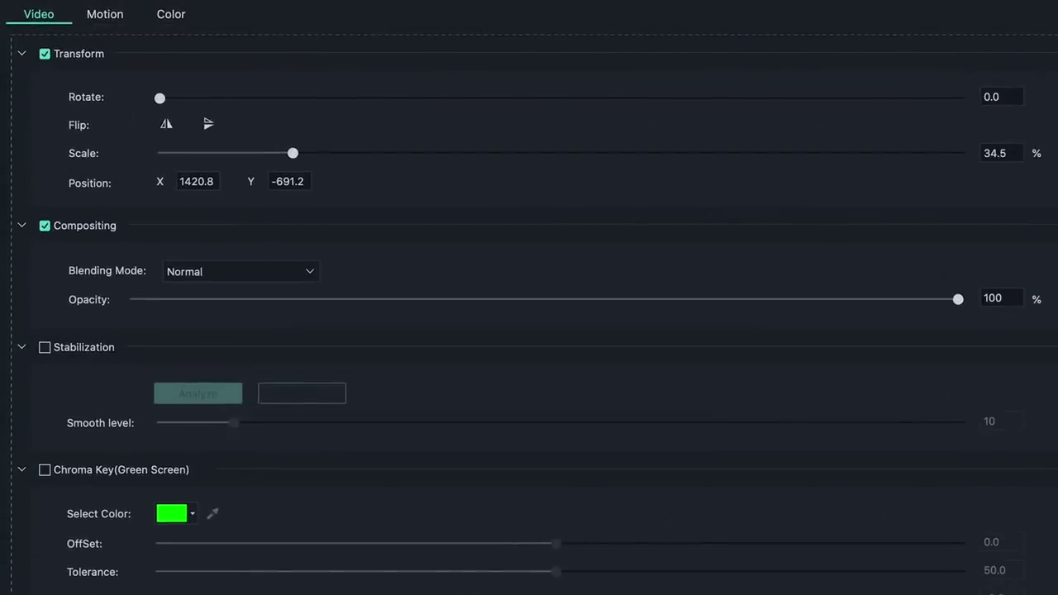
Enable GoPro Hero 3 lens correction on the world map and Secret Mission element clips
{"action": "scroll", "coordinate": [371, 444], "scroll_direction": "down", "scroll_amount": 10}
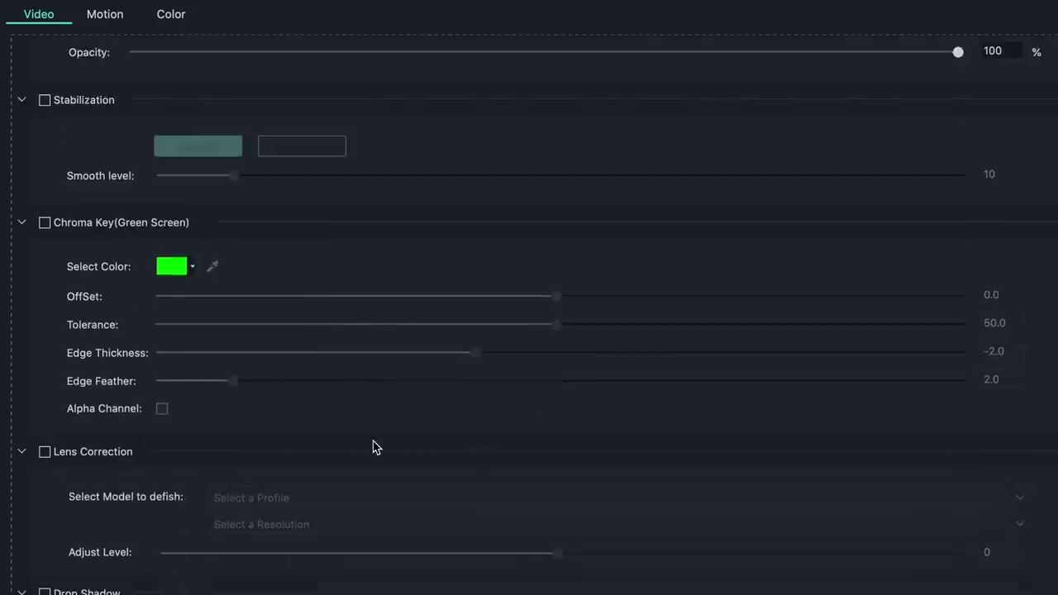
{"action": "left_click", "coordinate": [358, 343]}
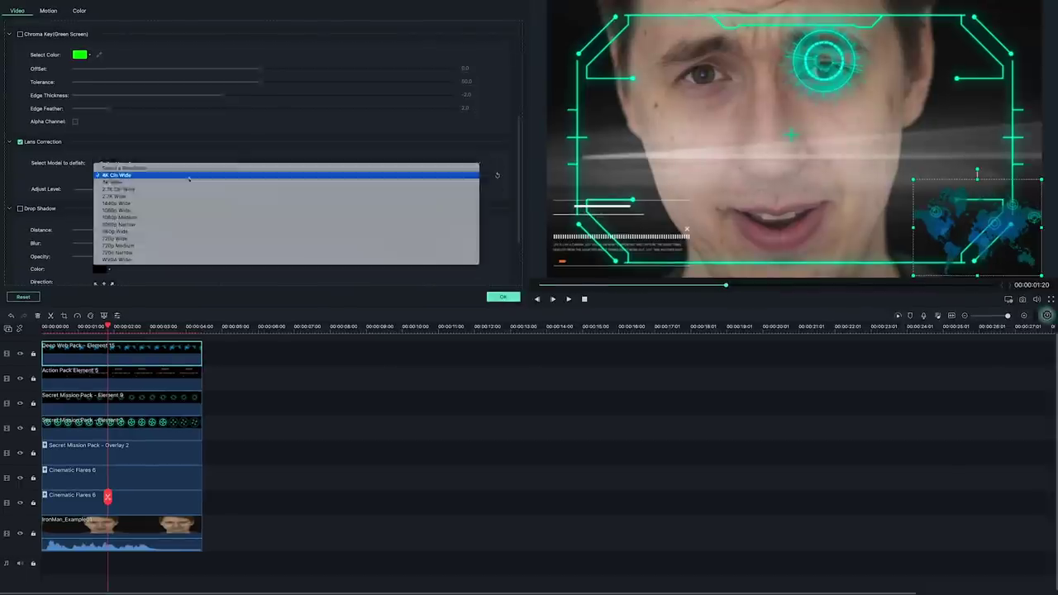
{"action": "left_click", "coordinate": [189, 190]}
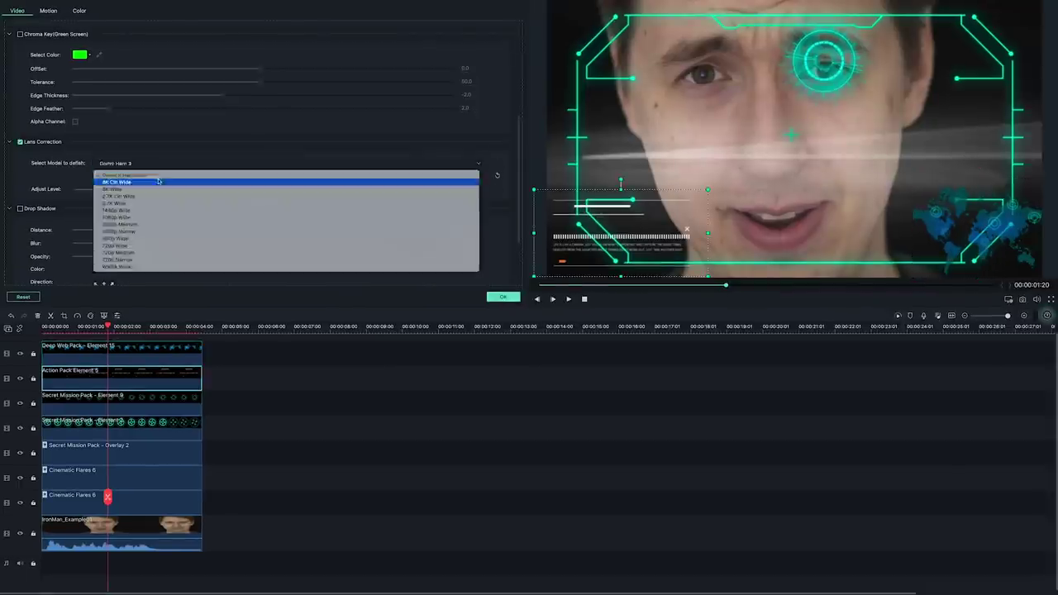
{"action": "left_click", "coordinate": [112, 406]}
{"action": "left_click", "coordinate": [121, 424]}
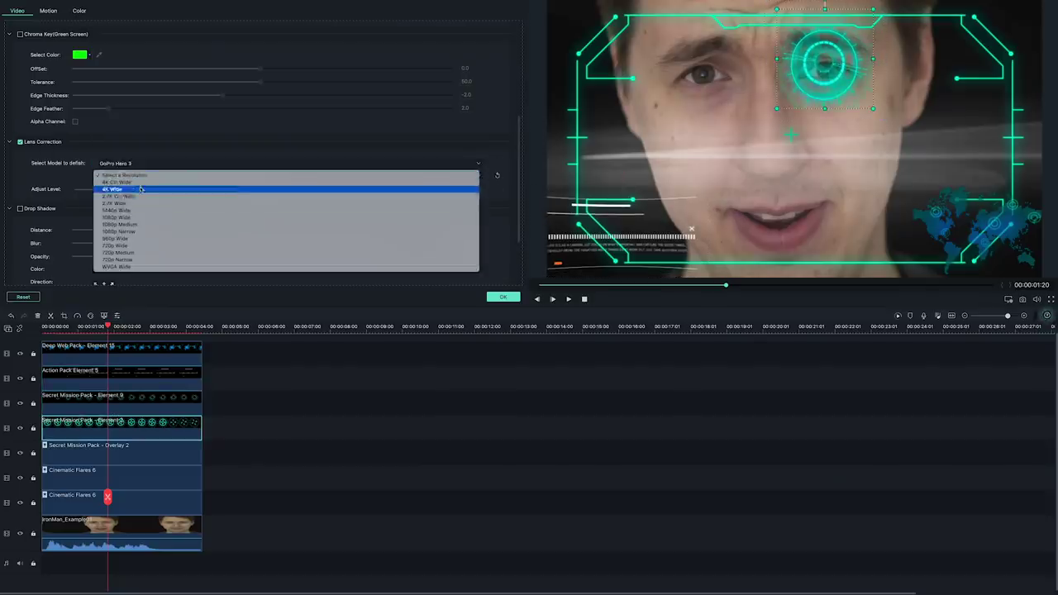
{"action": "left_click", "coordinate": [503, 297]}
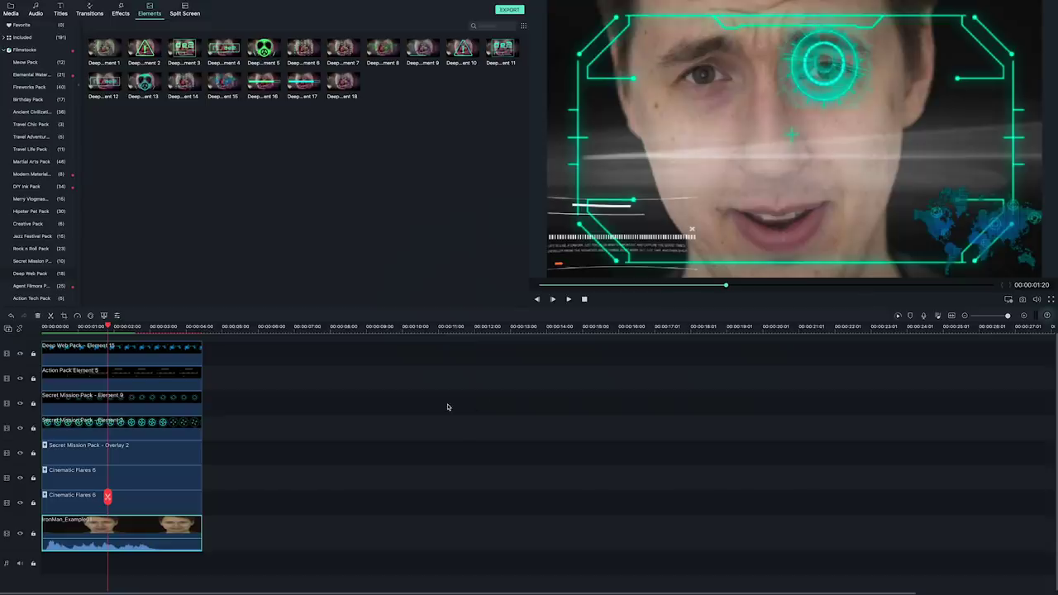
{"action": "left_click", "coordinate": [290, 449]}
Preview several colour presets on the IronMan clip, then apply Harry Potter
{"action": "left_click", "coordinate": [157, 524]}
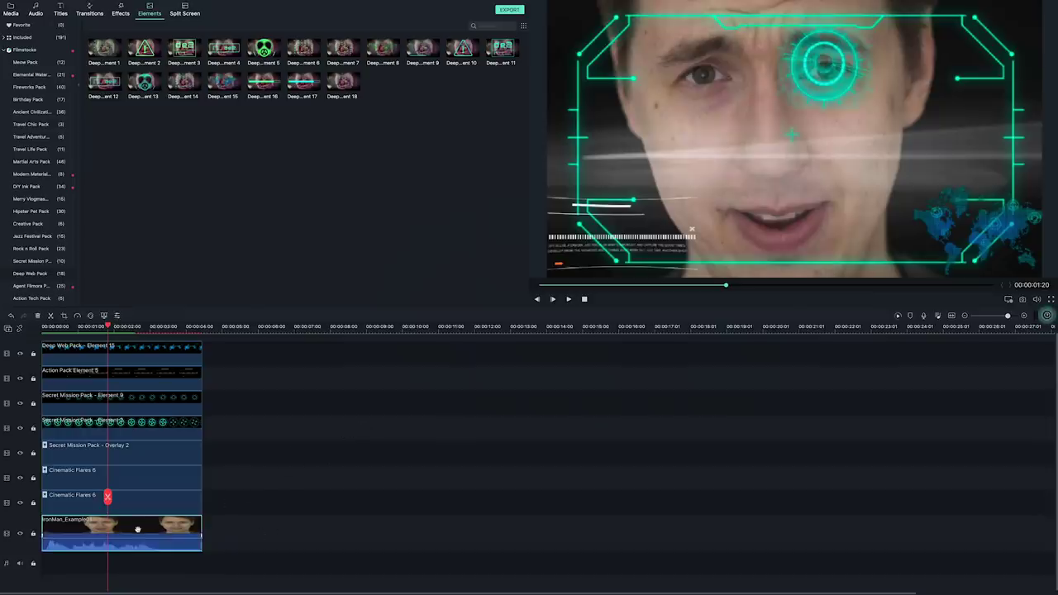
{"action": "left_click", "coordinate": [97, 319]}
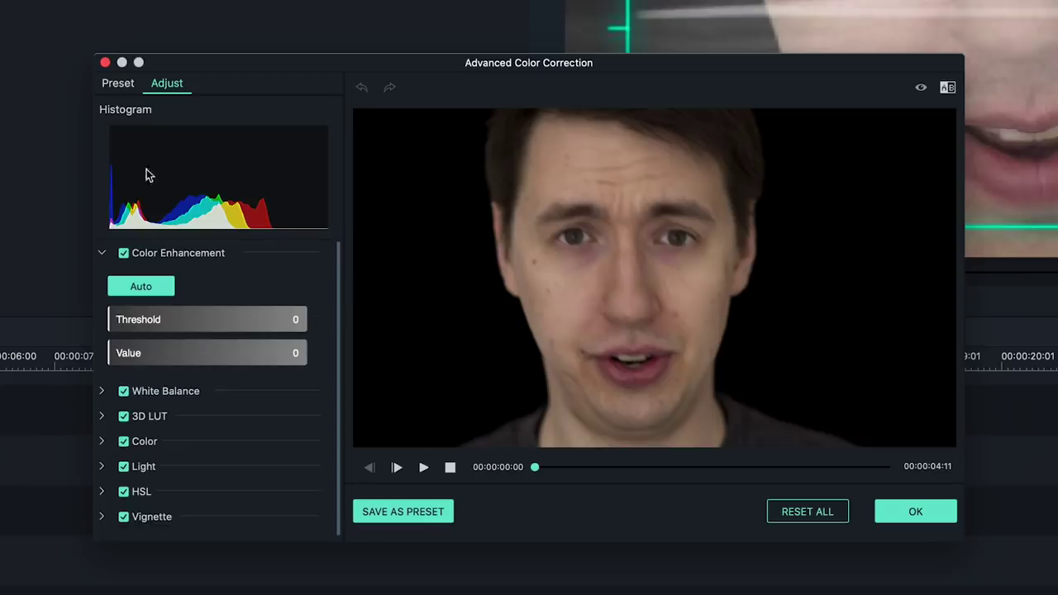
{"action": "left_click", "coordinate": [117, 83]}
{"action": "left_click", "coordinate": [127, 178]}
{"action": "left_click", "coordinate": [270, 168]}
{"action": "scroll", "coordinate": [263, 231], "scroll_direction": "up", "scroll_amount": 3}
{"action": "scroll", "coordinate": [261, 253], "scroll_direction": "up", "scroll_amount": 5}
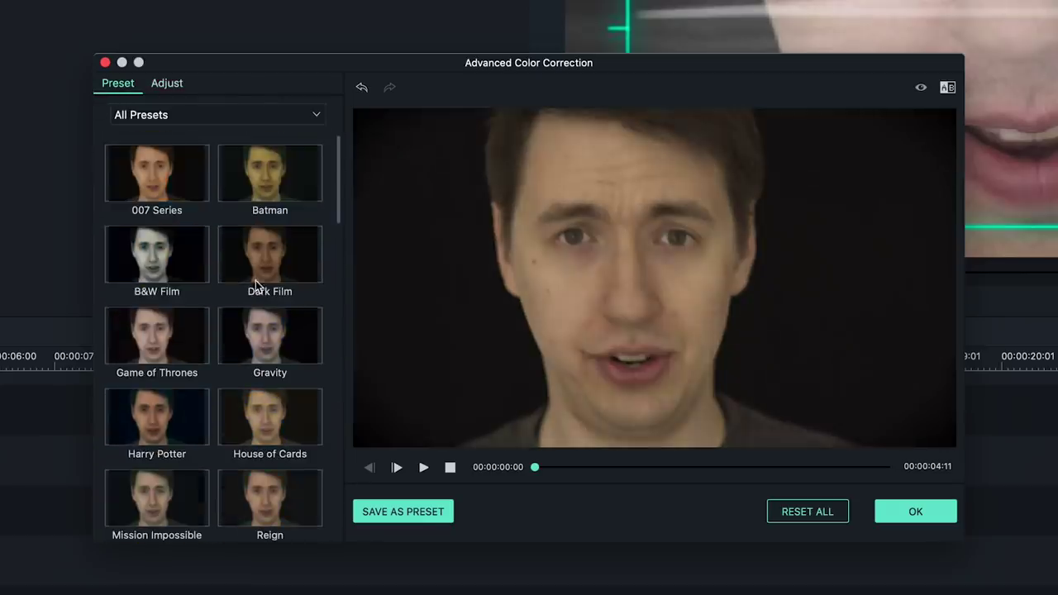
{"action": "left_click", "coordinate": [173, 190]}
{"action": "left_click", "coordinate": [170, 277]}
{"action": "left_click", "coordinate": [250, 422]}
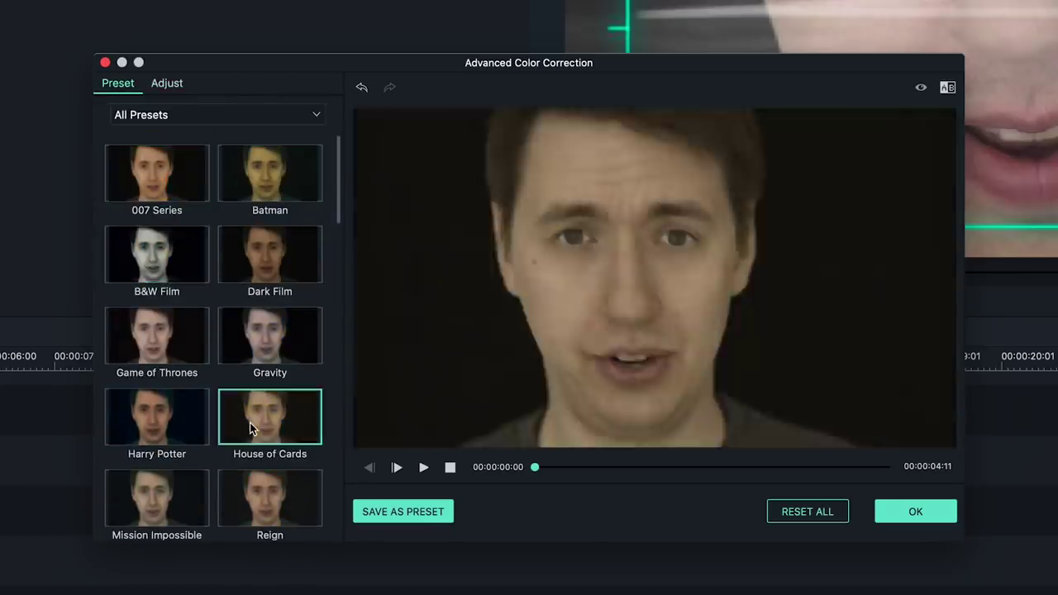
{"action": "left_click", "coordinate": [178, 428]}
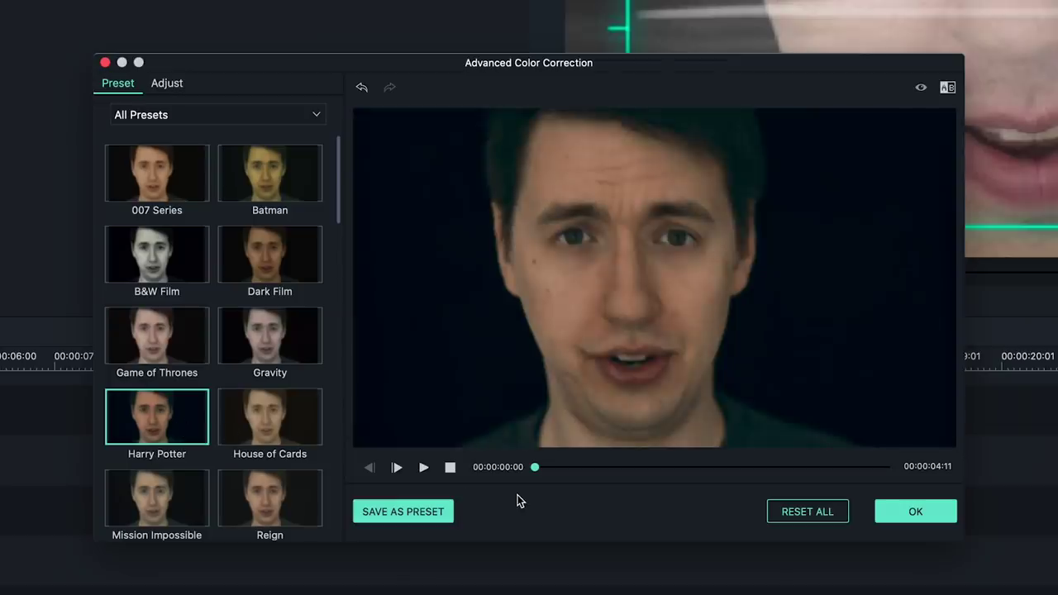
{"action": "left_click", "coordinate": [932, 510]}
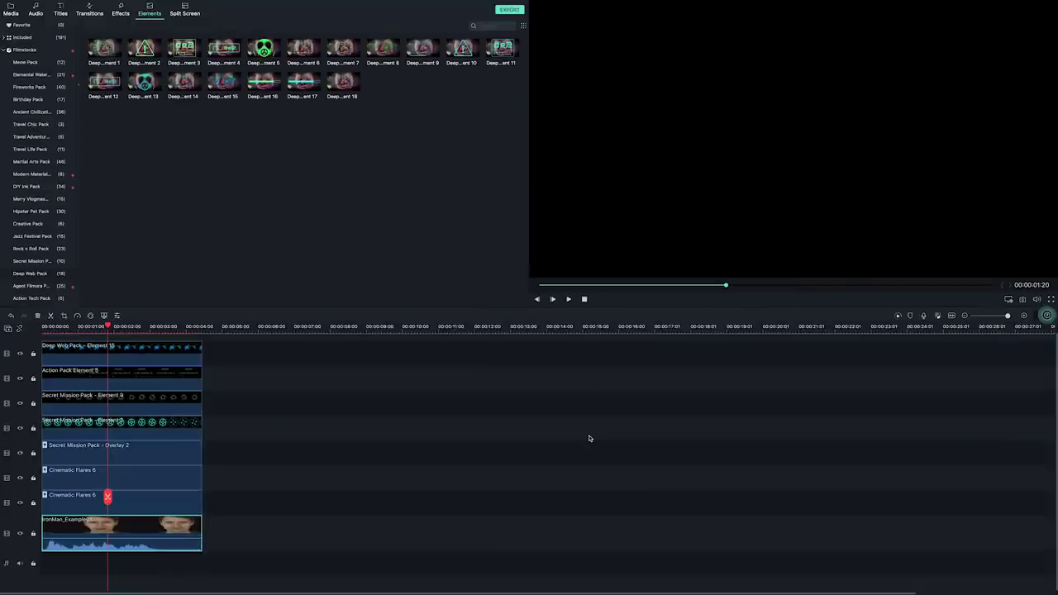
Open Export with Cmd+E and name the output I-AM-IRONMAN-SNAP
{"action": "key", "text": "super+e"}
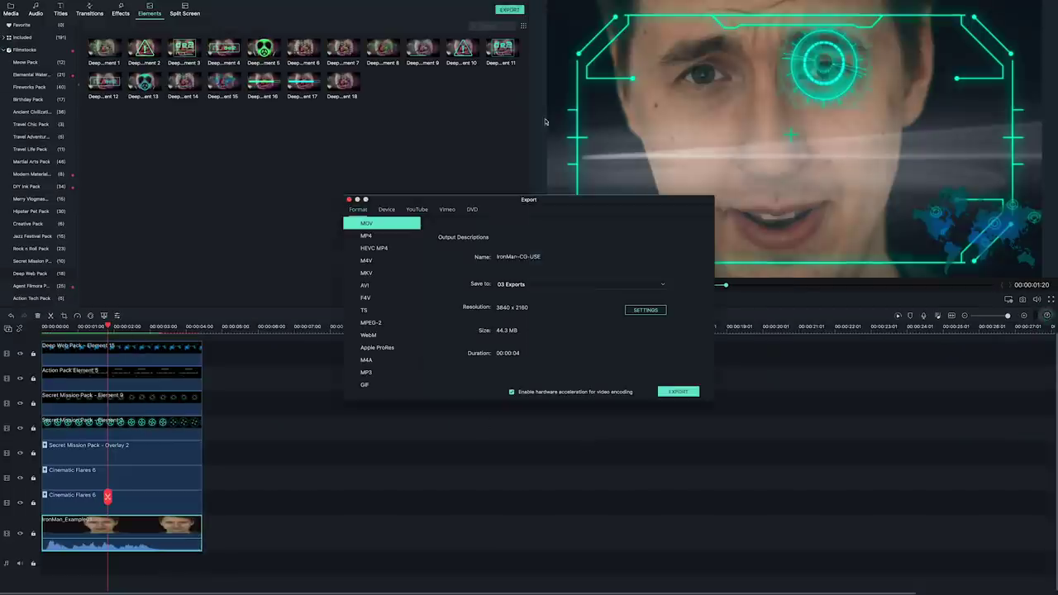
{"action": "left_click", "coordinate": [579, 256]}
{"action": "type", "text": "I-AM-IRONMAN-SNAP"}
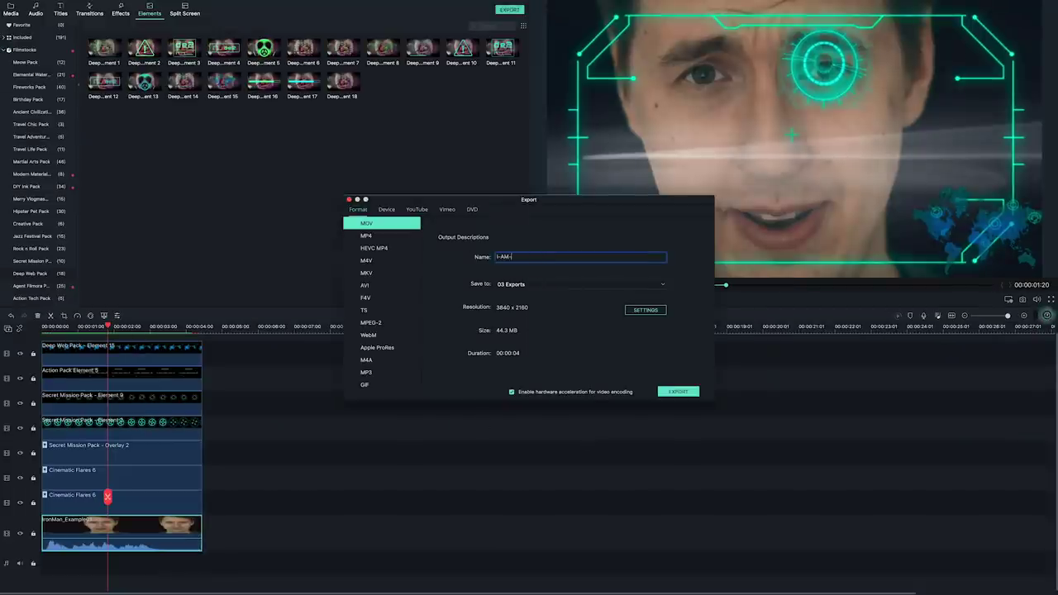